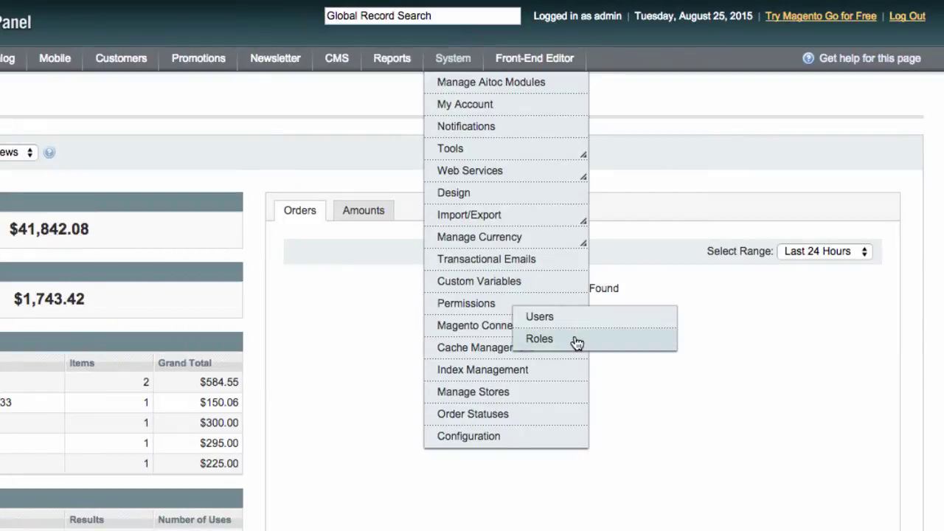
# Step: Open System > Permissions > Roles to list Administrators and the four sub-admin roles
pyautogui.click(577, 344)
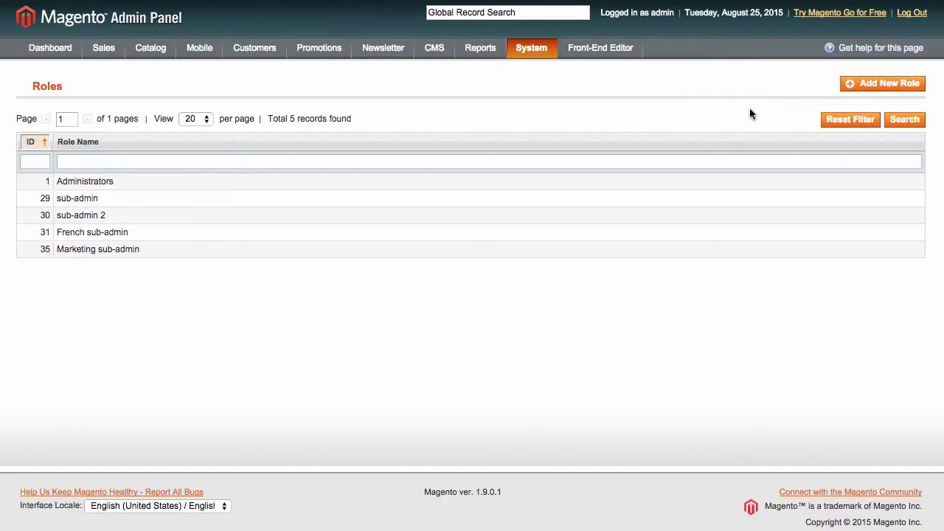
# Step: Name the new admin role 'Brand Manager'
pyautogui.click(530, 149)
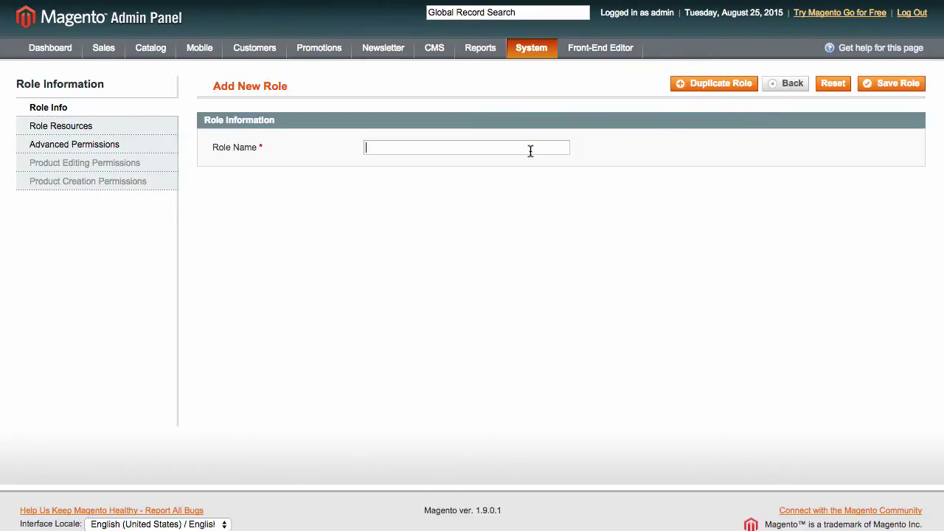
pyautogui.write('Brand ')
pyautogui.write('Manager')
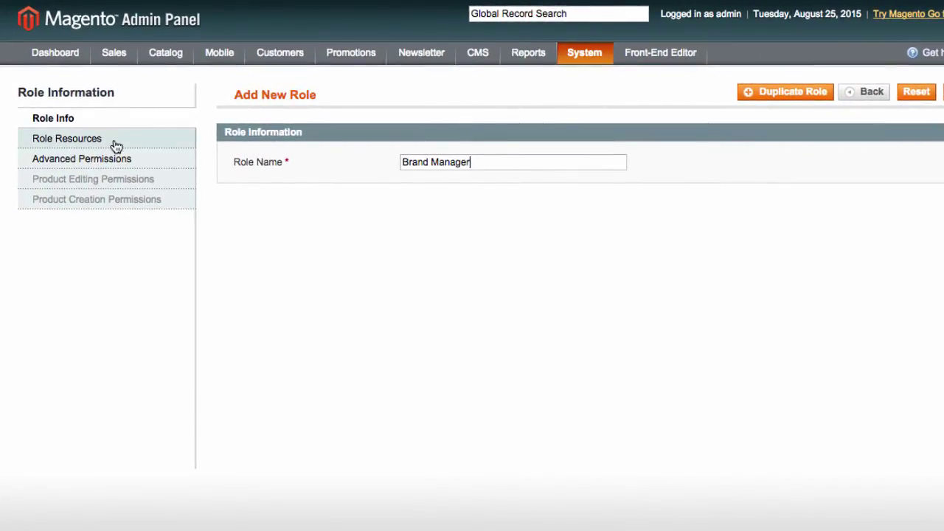
# Step: Grant the role Catalog resources: Manage Products and Update Attributes only
pyautogui.click(114, 144)
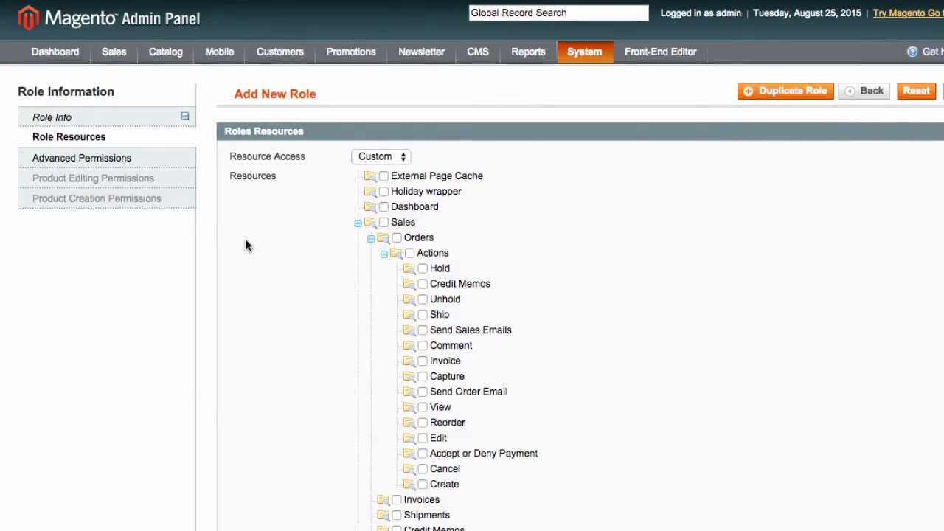
pyautogui.scroll(-10, 244, 312)
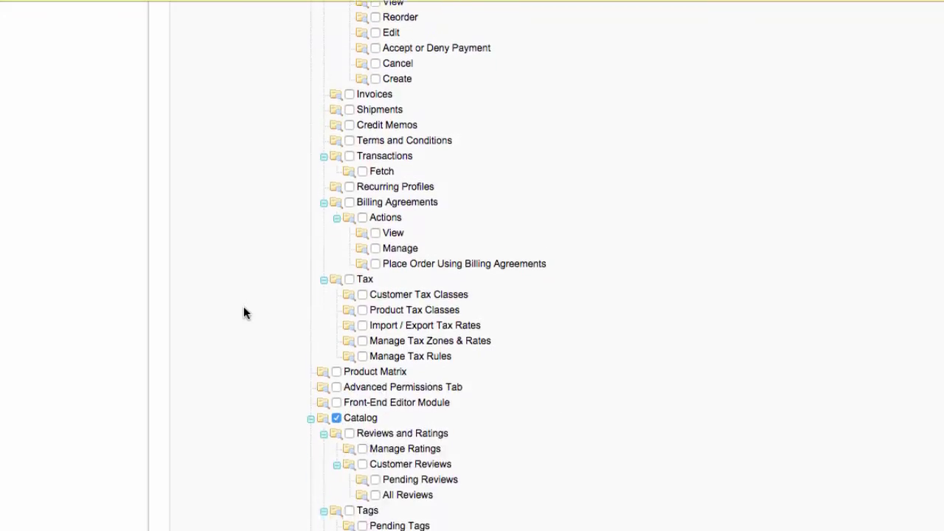
pyautogui.scroll(-3, 244, 312)
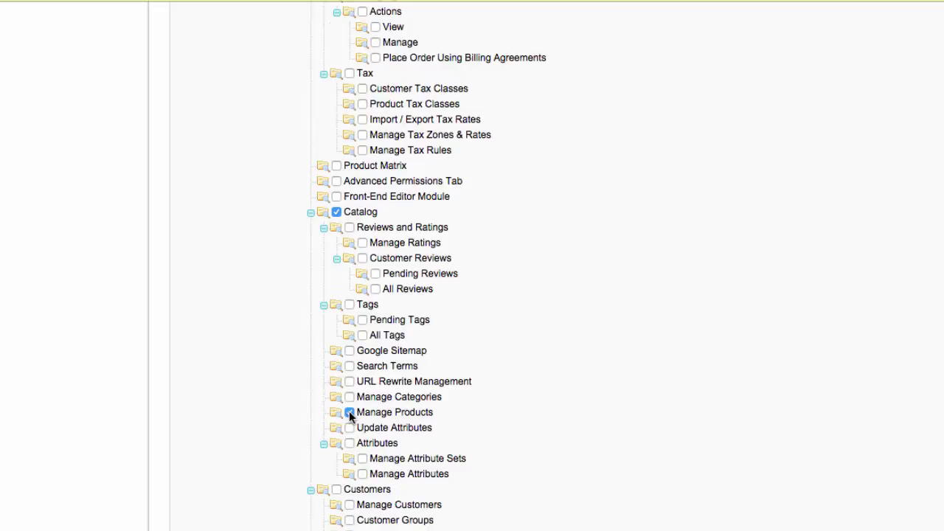
pyautogui.click(350, 427)
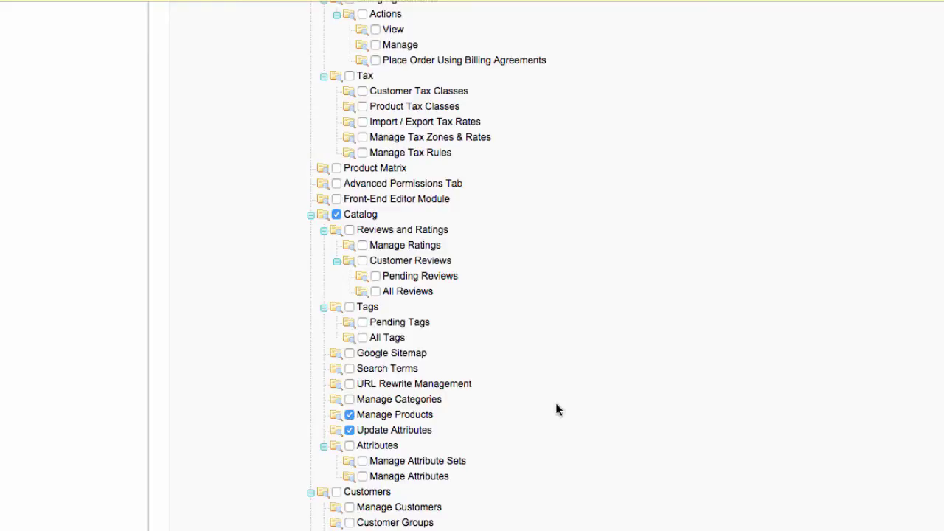
pyautogui.scroll(2, 555, 403)
pyautogui.scroll(5, 555, 402)
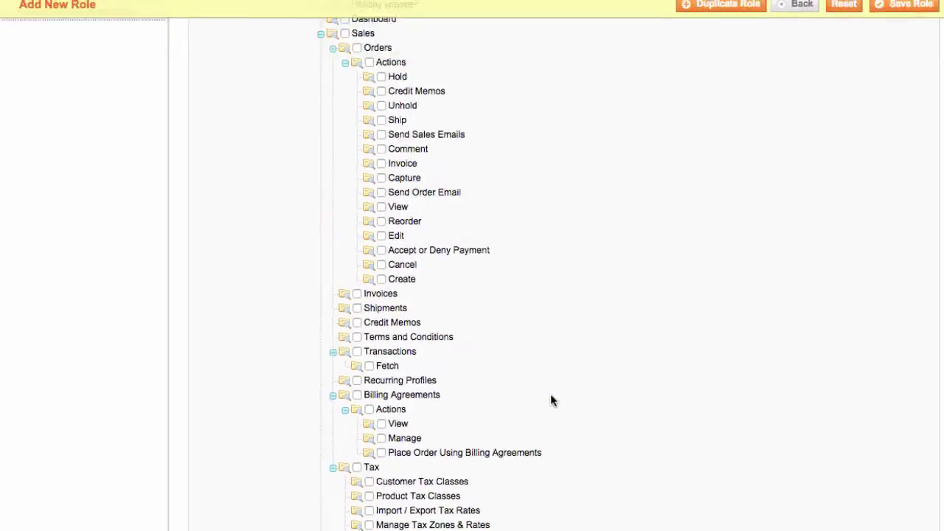
pyautogui.scroll(3, 550, 394)
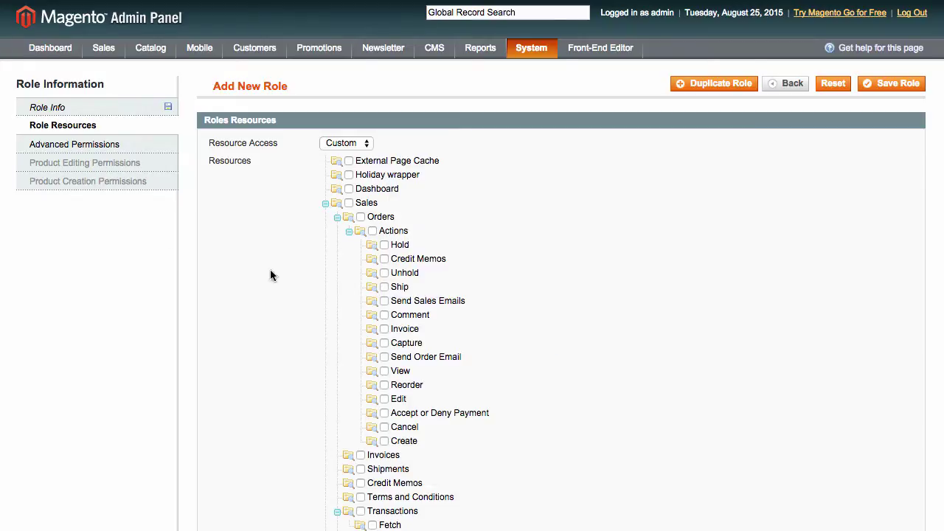
# Step: Limit the role to the Acer category in Madison Island and Fantastic Bytes store views
pyautogui.click(130, 144)
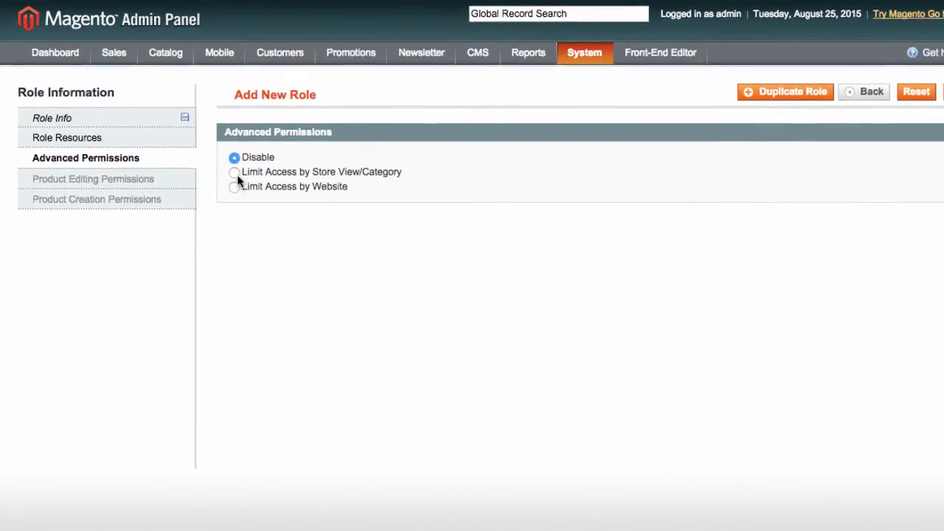
pyautogui.click(234, 173)
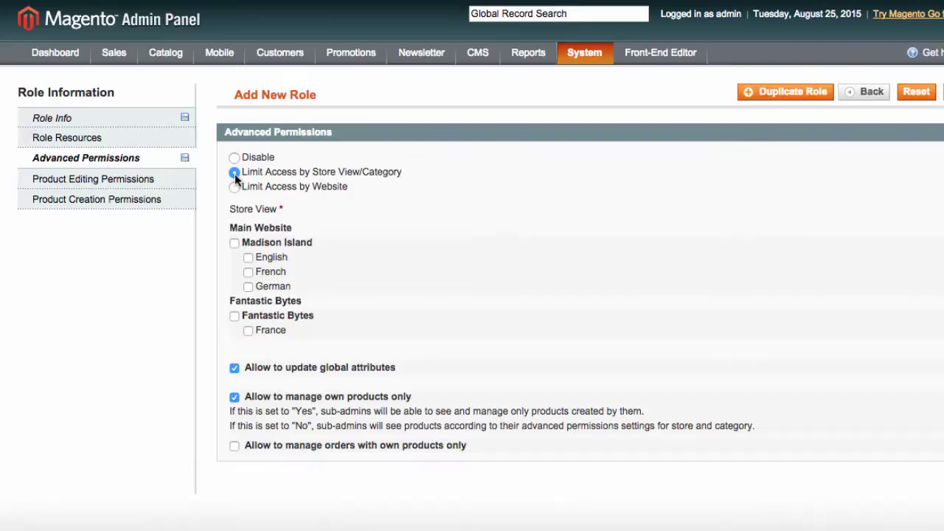
pyautogui.click(234, 243)
pyautogui.click(406, 383)
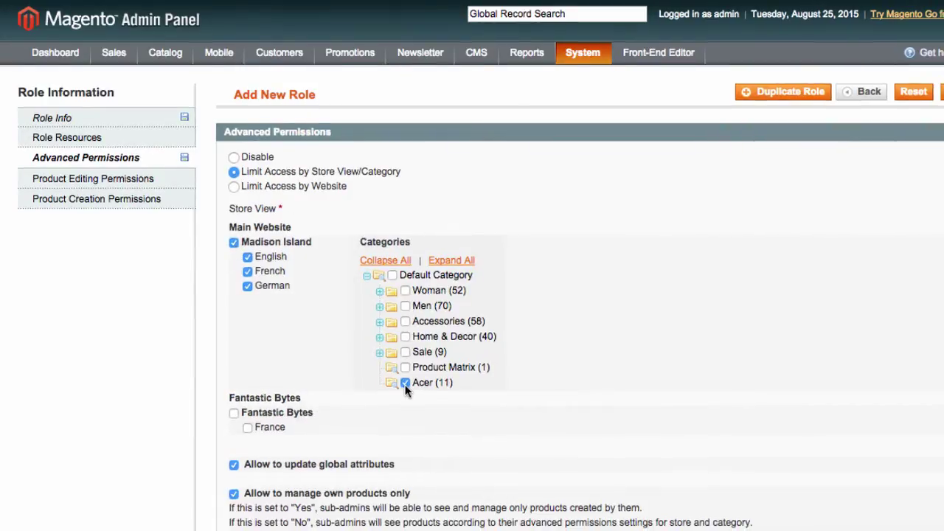
pyautogui.click(212, 377)
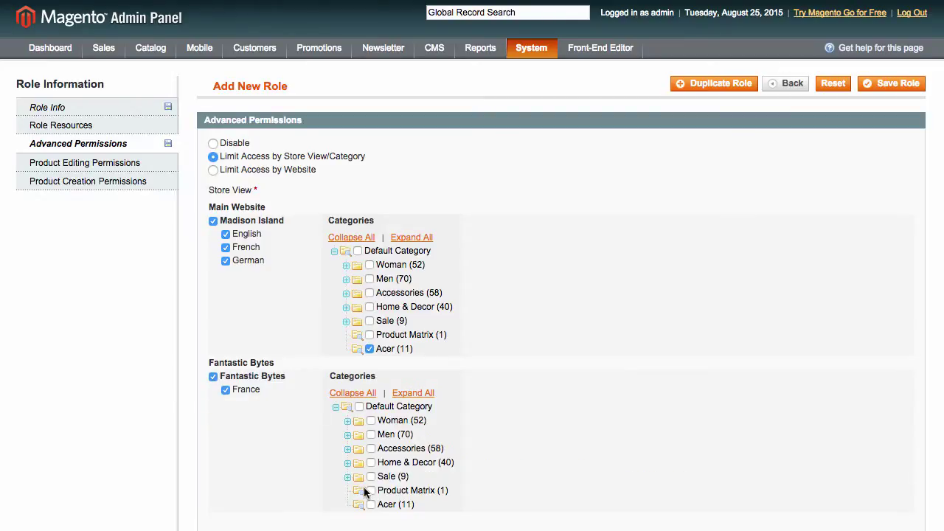
pyautogui.click(370, 504)
pyautogui.scroll(-3, 513, 403)
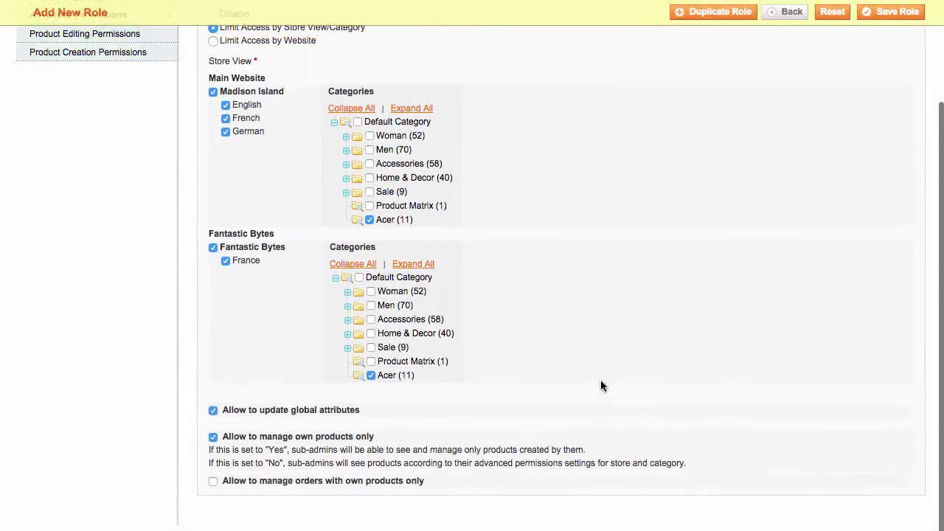
# Step: Block the Inventory product tab for the Brand Manager role
pyautogui.scroll(5, 600, 380)
pyautogui.scroll(-1, 601, 385)
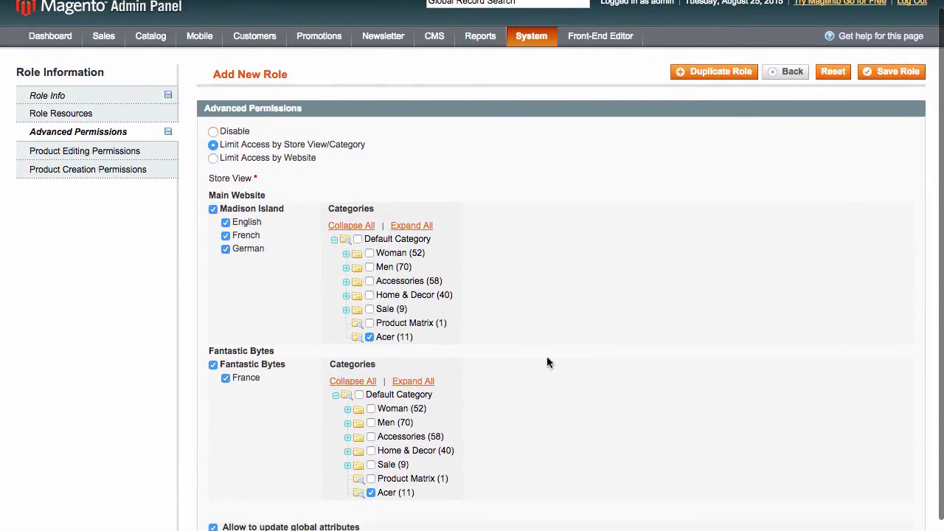
pyautogui.click(129, 153)
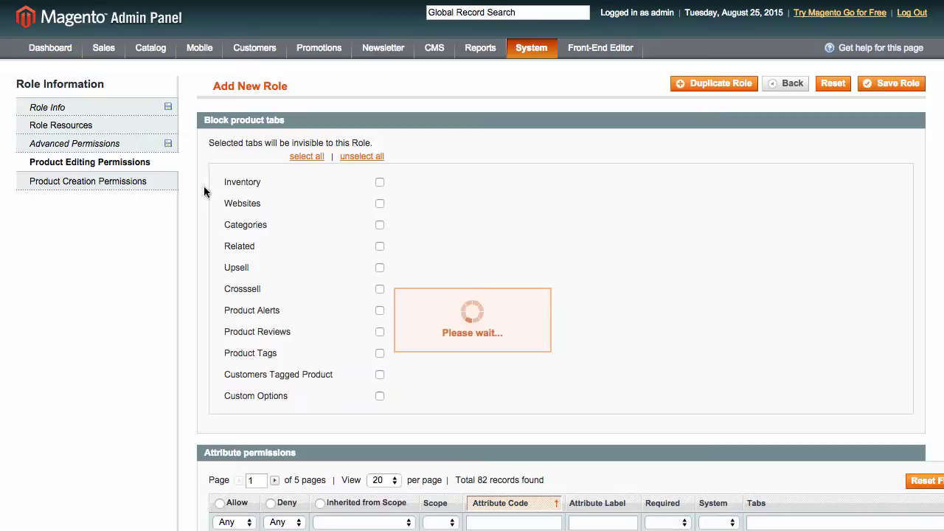
pyautogui.click(380, 182)
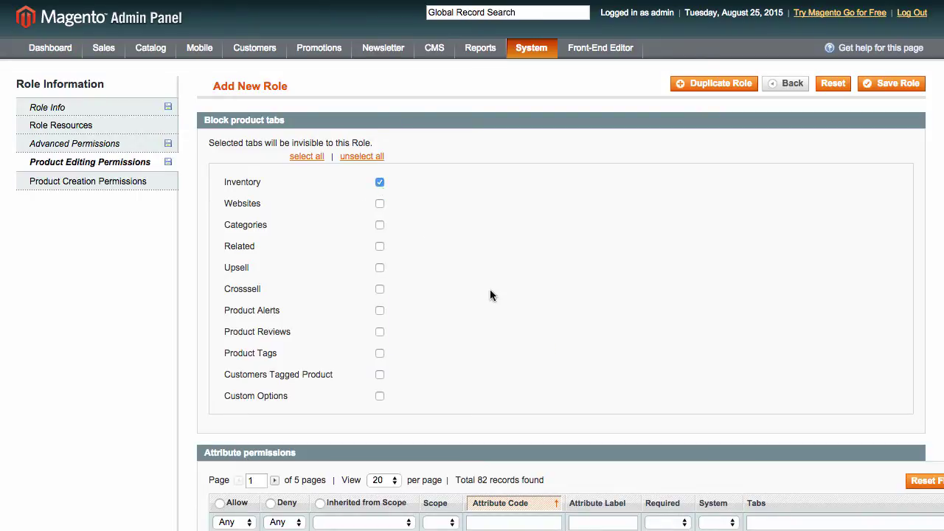
# Step: Set attribute permissions to Deny for accessories_type and Allow for author_artist
pyautogui.scroll(-1, 489, 295)
pyautogui.scroll(-1, 489, 295)
pyautogui.scroll(-1, 489, 295)
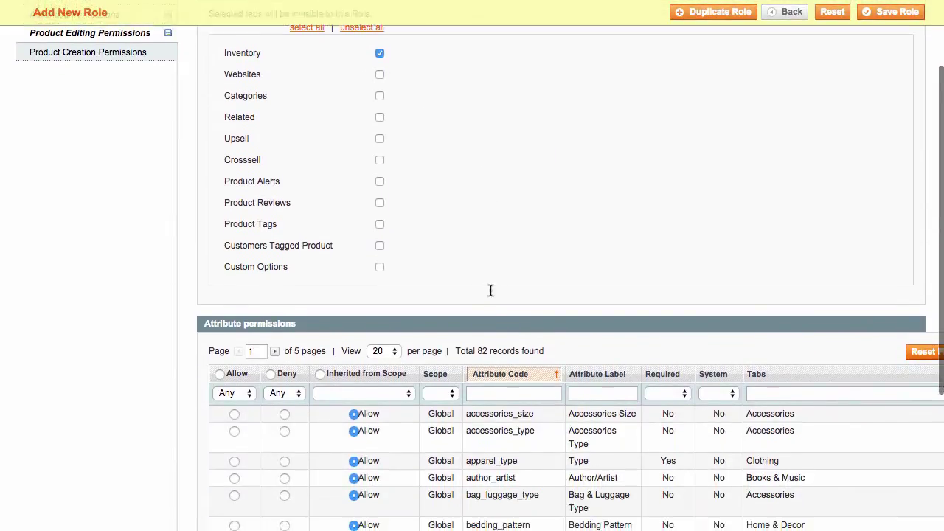
pyautogui.scroll(-3, 490, 295)
pyautogui.scroll(-3, 490, 291)
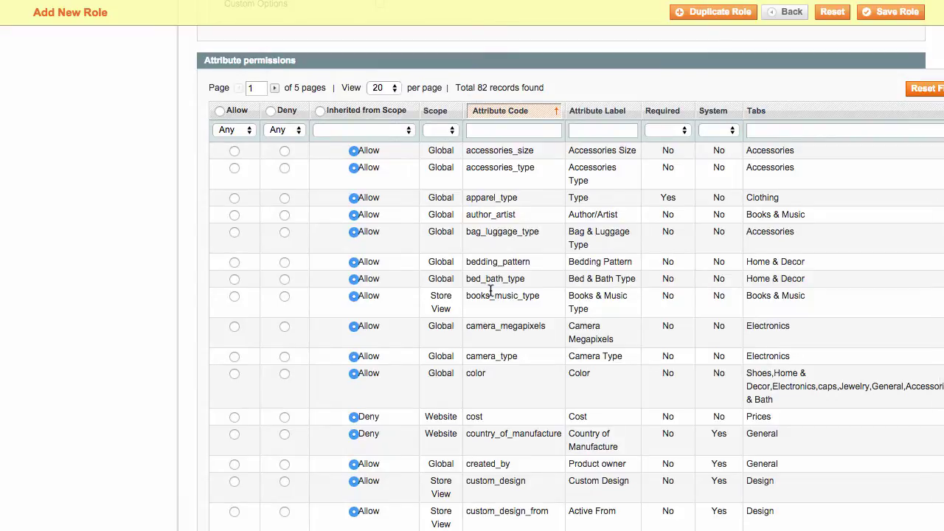
pyautogui.hscroll(2, 490, 292)
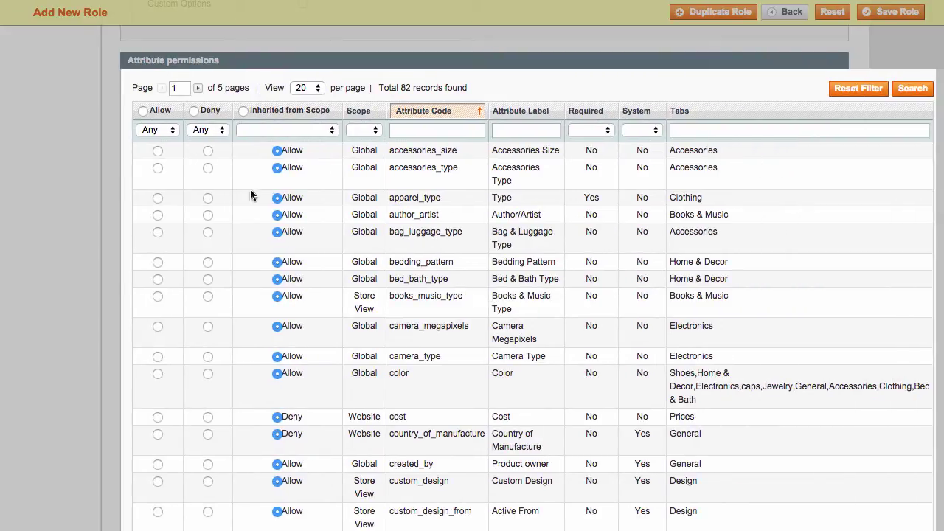
pyautogui.click(207, 167)
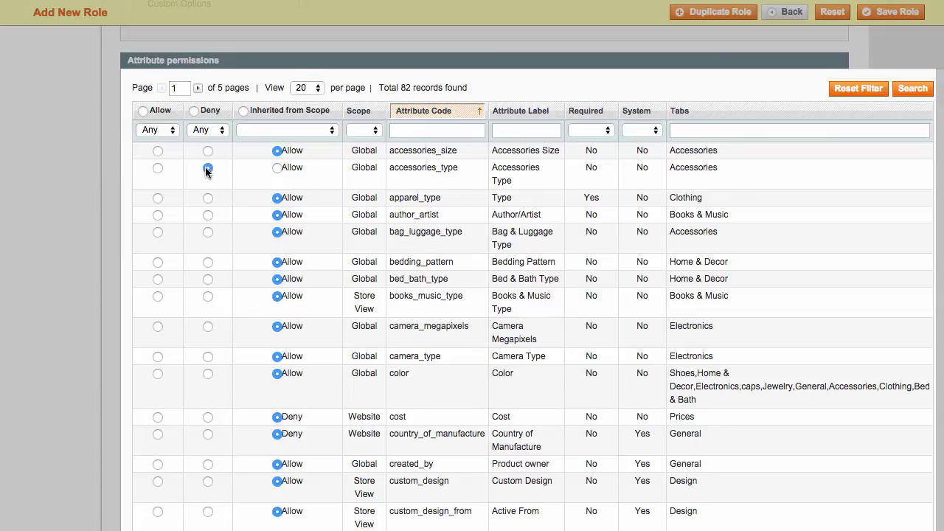
pyautogui.click(158, 215)
pyautogui.scroll(-1, 333, 246)
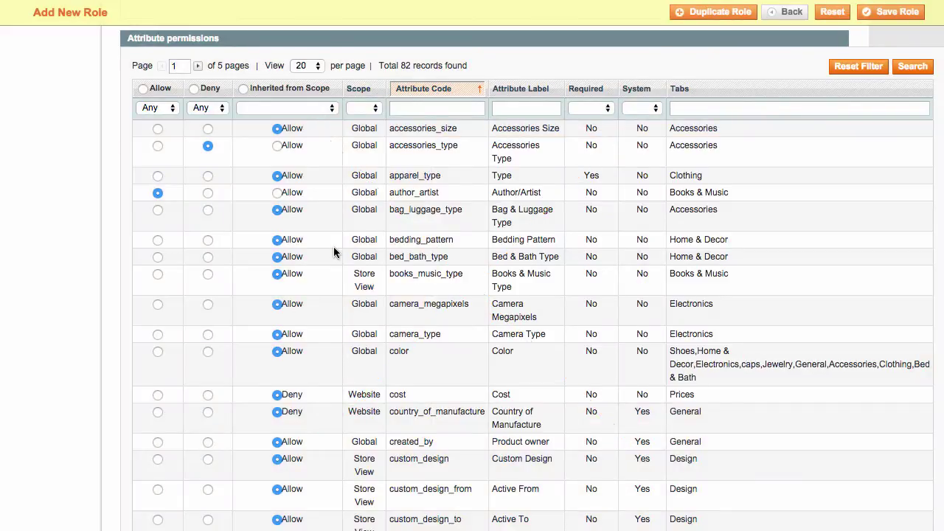
pyautogui.scroll(5, 334, 251)
pyautogui.scroll(5, 333, 250)
pyautogui.hscroll(-2, 333, 252)
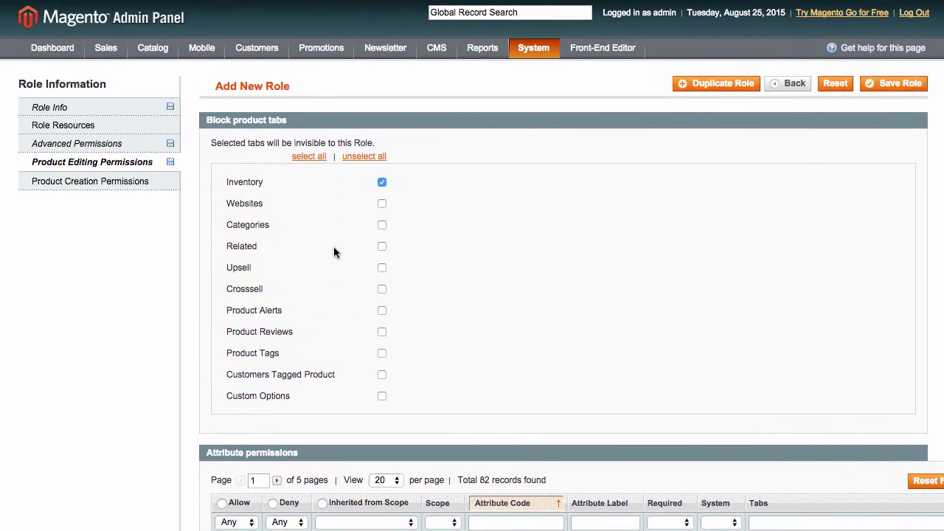
# Step: Review Product Creation Permissions, then sign in as the Acer brand sub-admin
pyautogui.click(137, 185)
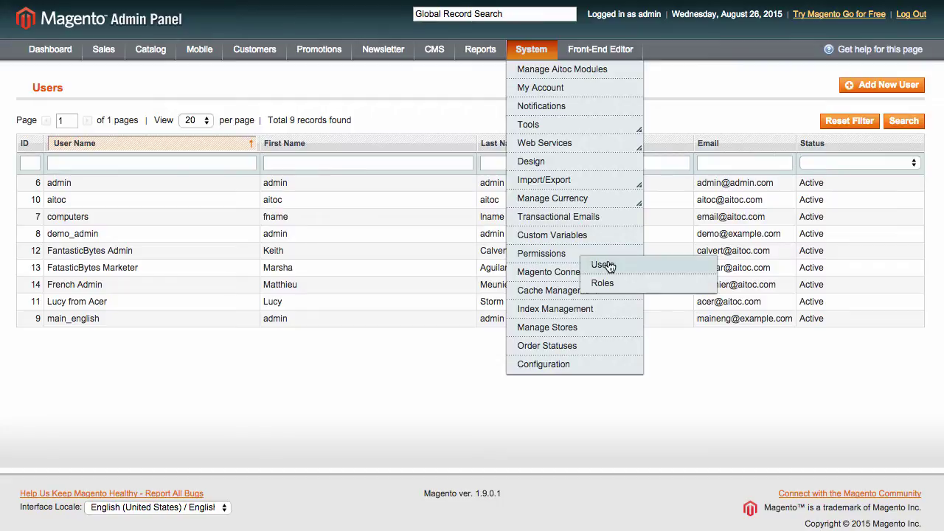
pyautogui.moveTo(542, 253)
pyautogui.click(623, 266)
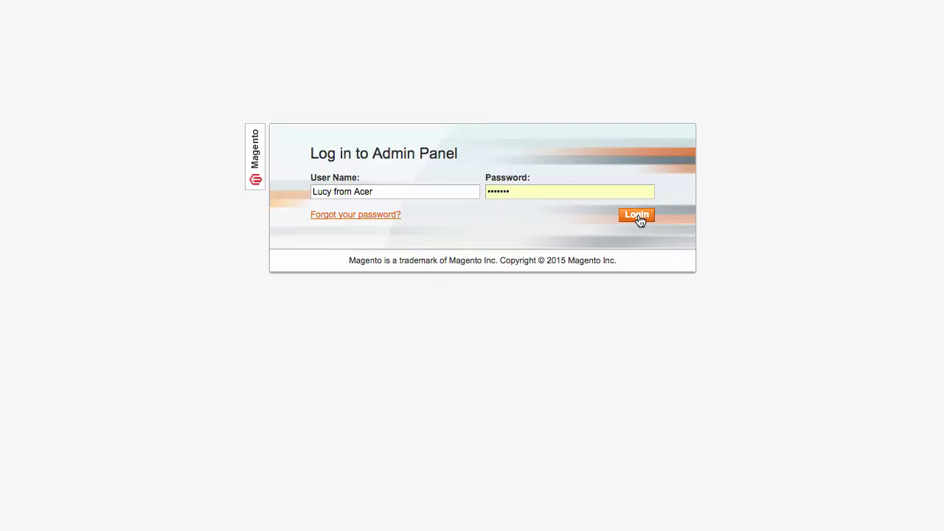
pyautogui.click(637, 216)
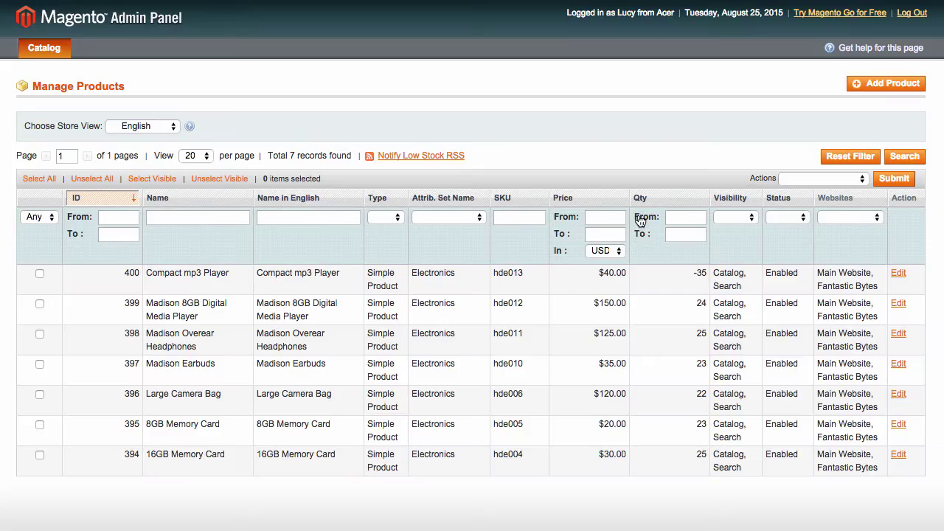
# Step: Open Compact mp3 Player as the Acer user to confirm the Inventory tab is hidden
pyautogui.click(212, 282)
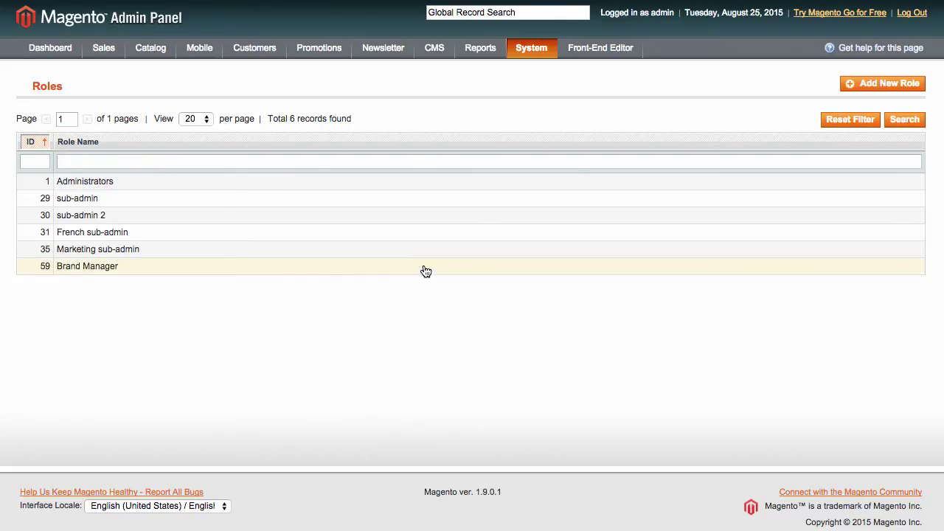
# Step: Open the Brand Manager role from the Roles grid to review its settings
pyautogui.click(426, 271)
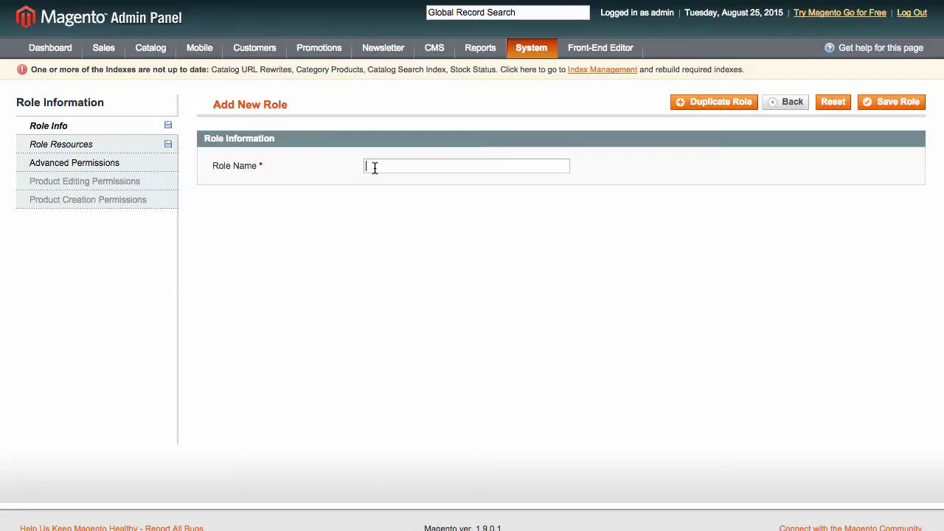
# Step: Name the role 'website admin' and give it access to all resources
pyautogui.write('website ')
pyautogui.write('admin')
pyautogui.click(128, 146)
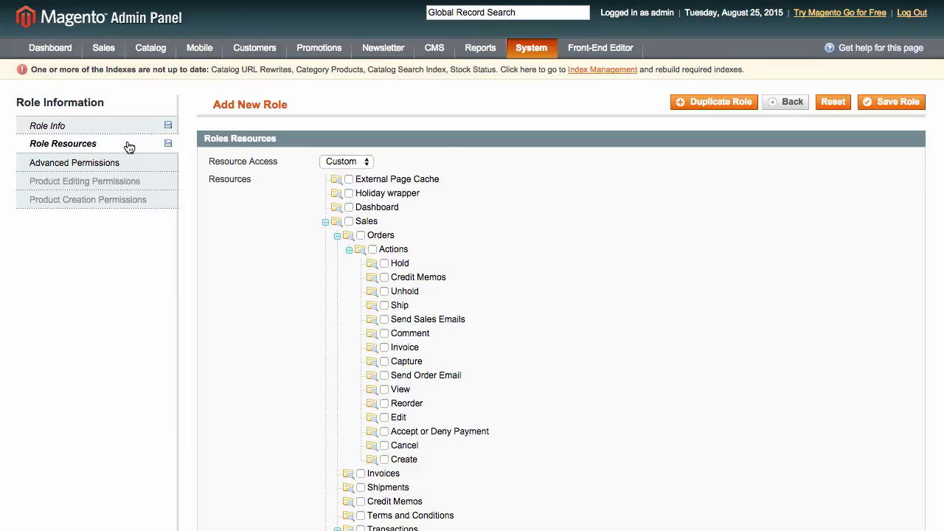
pyautogui.click(348, 161)
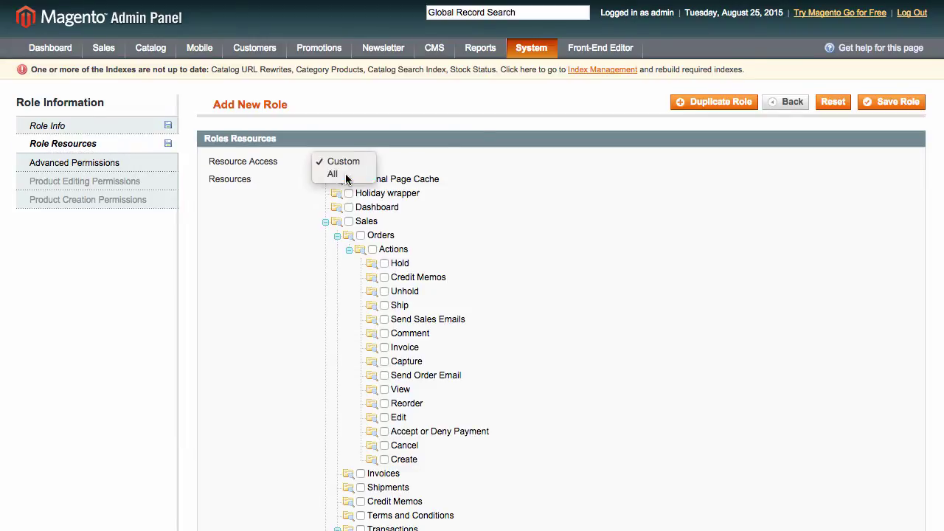
pyautogui.click(345, 176)
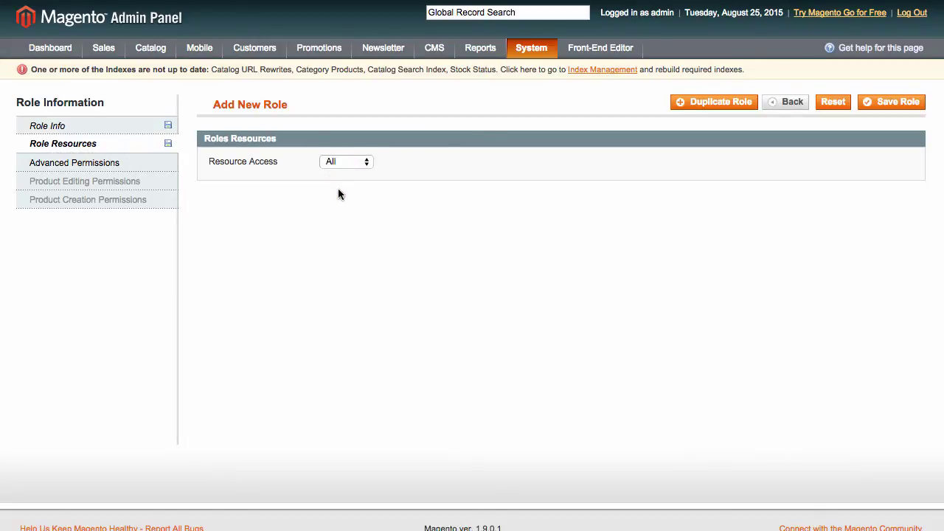
# Step: Limit the role to the Fantastic Bytes website, not just its own products
pyautogui.click(150, 163)
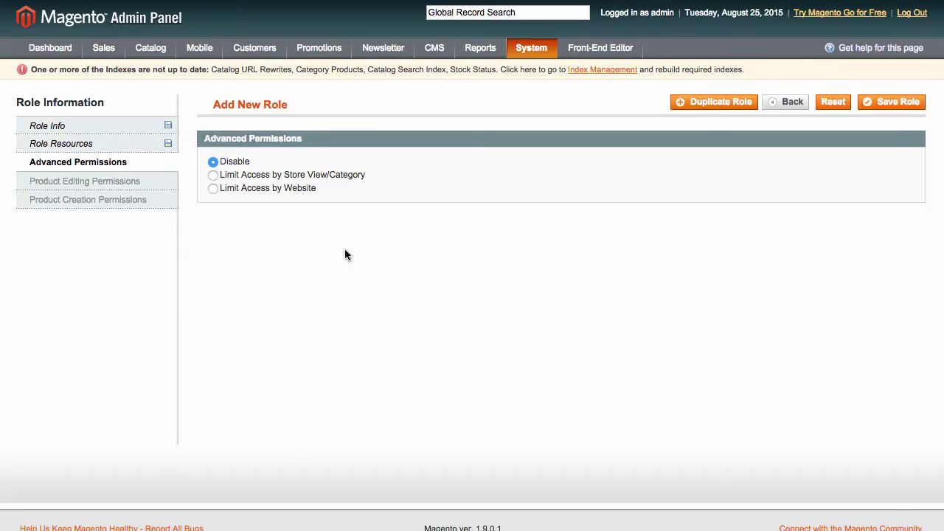
pyautogui.click(213, 188)
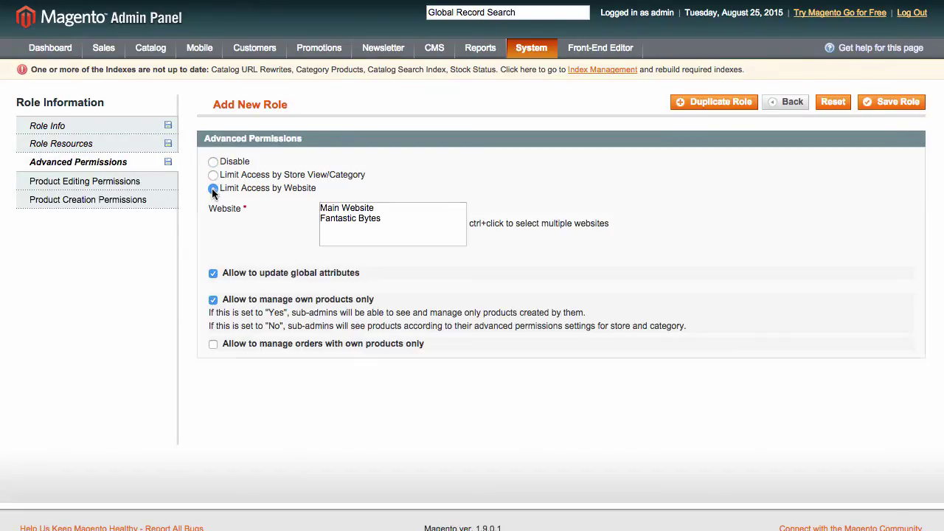
pyautogui.click(360, 219)
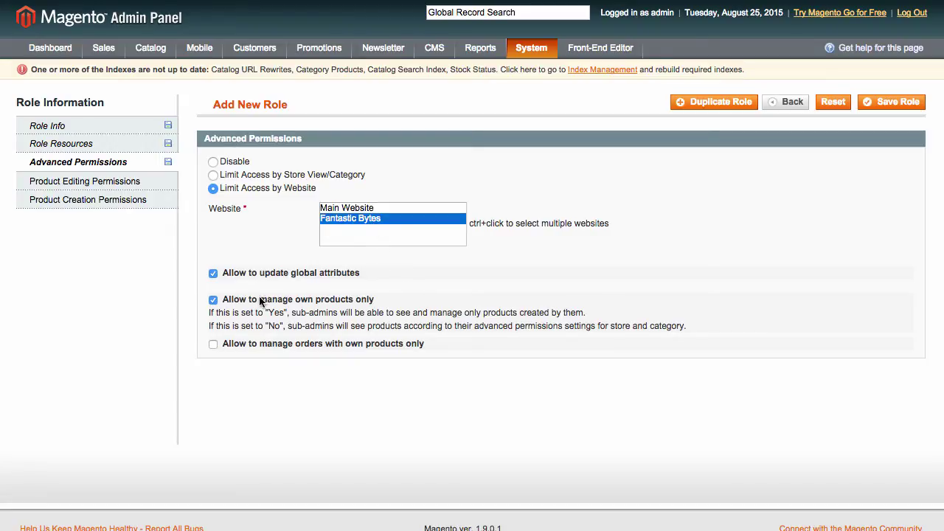
pyautogui.click(213, 299)
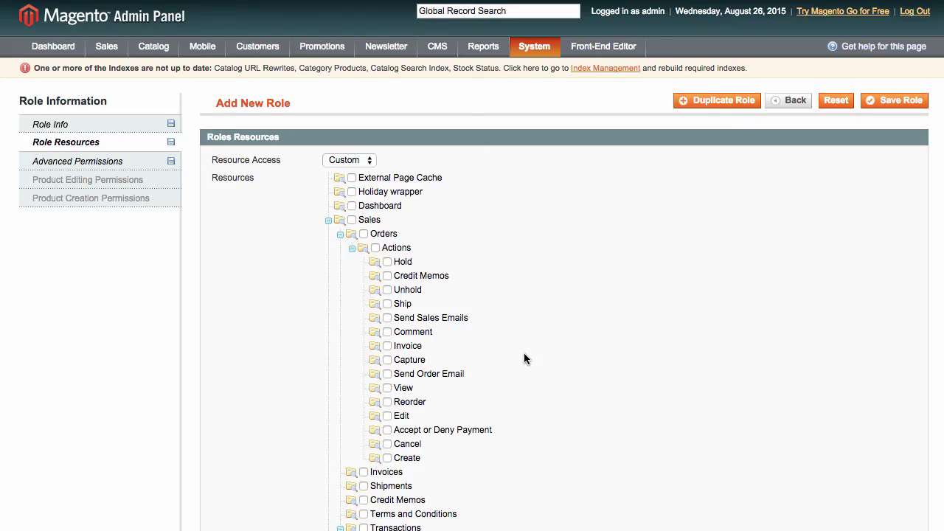
# Step: Grant the marketer role access to Promotions and its rules only
pyautogui.scroll(-3, 524, 354)
pyautogui.scroll(-5, 524, 355)
pyautogui.scroll(-3, 524, 355)
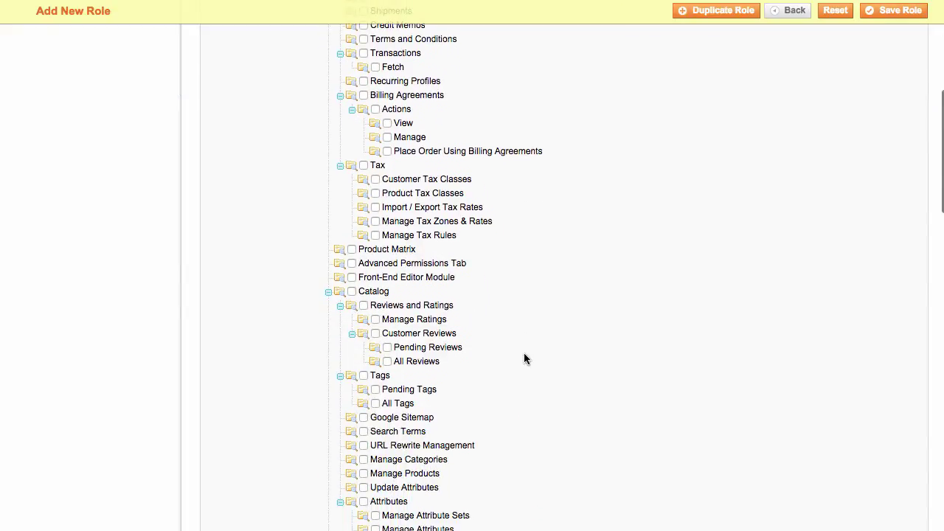
pyautogui.scroll(-3, 524, 355)
pyautogui.click(352, 489)
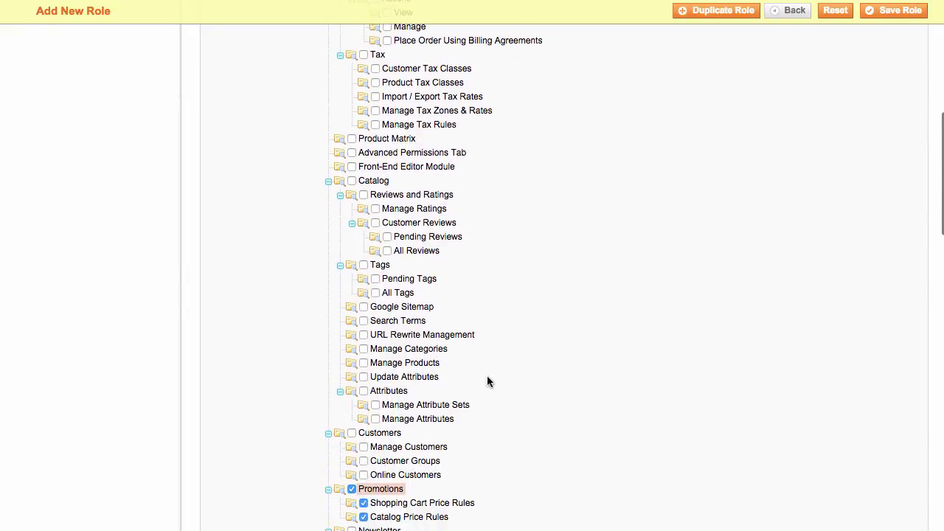
pyautogui.scroll(-3, 487, 381)
pyautogui.scroll(10, 488, 381)
pyautogui.scroll(3, 251, 242)
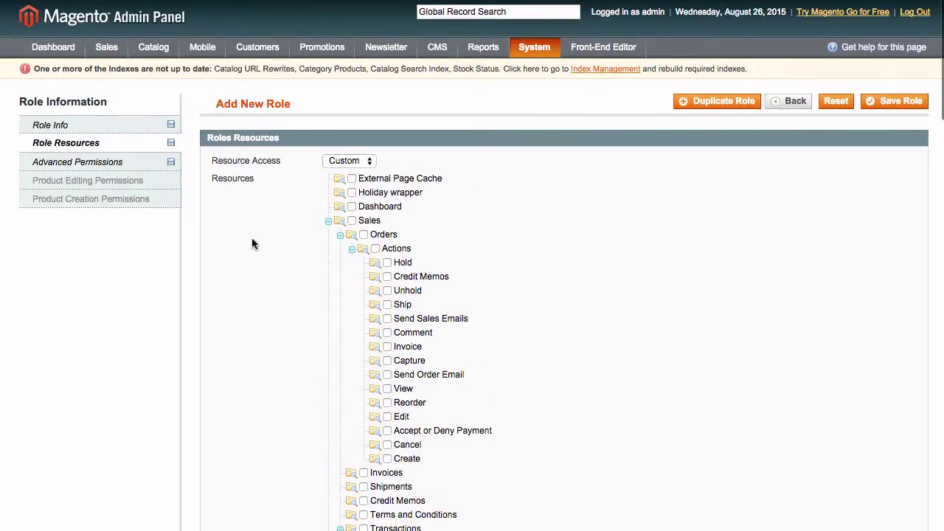
# Step: Limit the role to the Fantastic Bytes website, then sign in as the marketer user
pyautogui.click(137, 167)
pyautogui.click(215, 186)
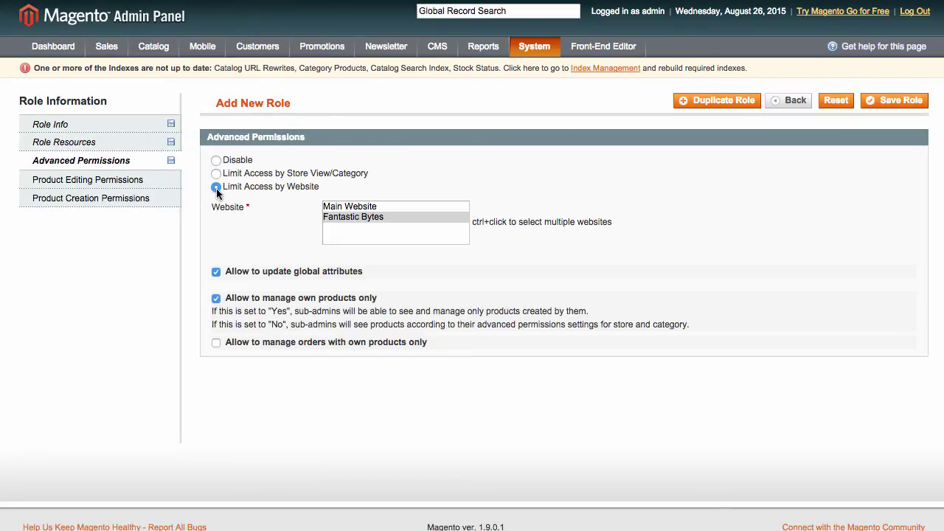
pyautogui.click(358, 217)
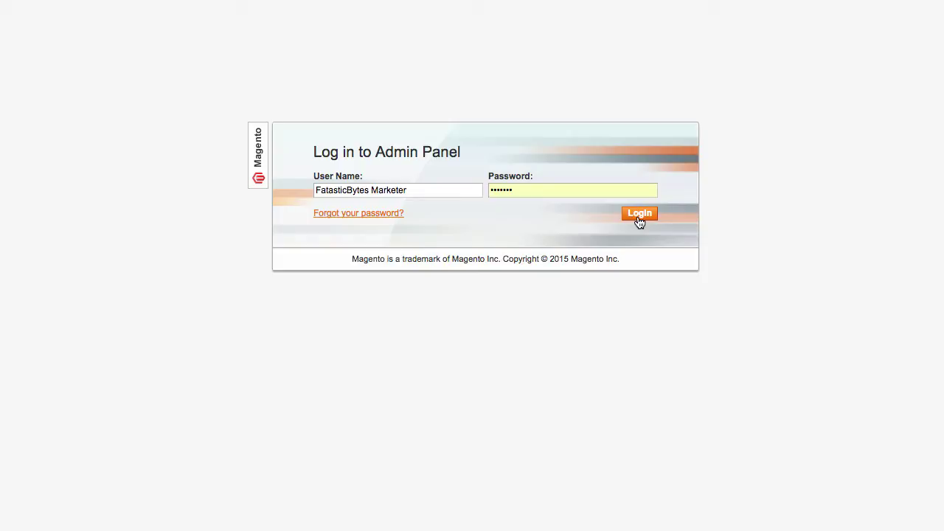
pyautogui.click(640, 215)
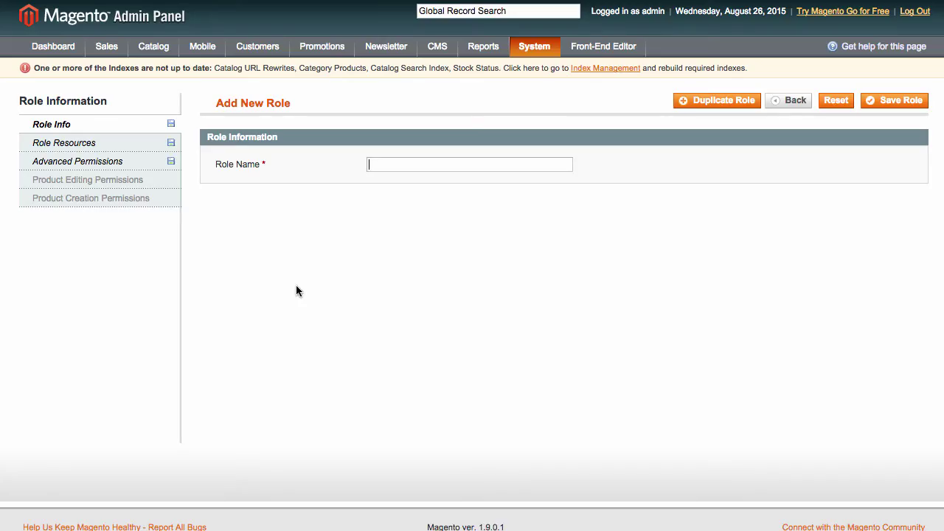
# Step: Name the role 'local admin' and give it access to all resources
pyautogui.write('local admin')
pyautogui.click(108, 145)
pyautogui.click(321, 160)
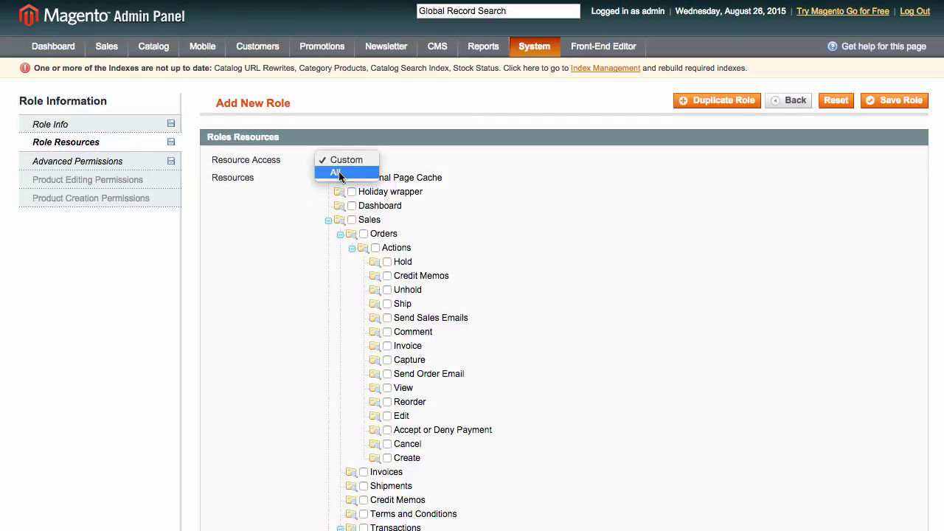
pyautogui.click(338, 171)
# Step: Limit the role's access to the France store view and its Default Category
pyautogui.click(141, 165)
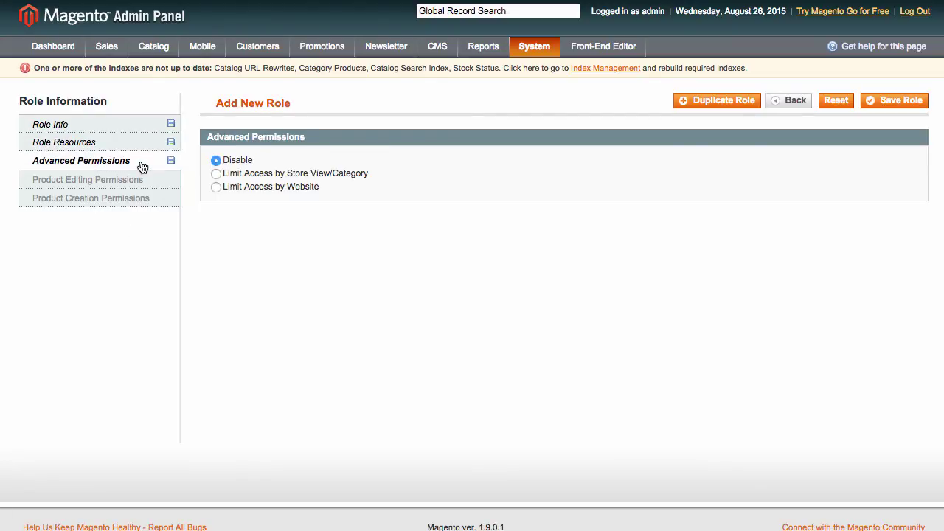
pyautogui.click(216, 174)
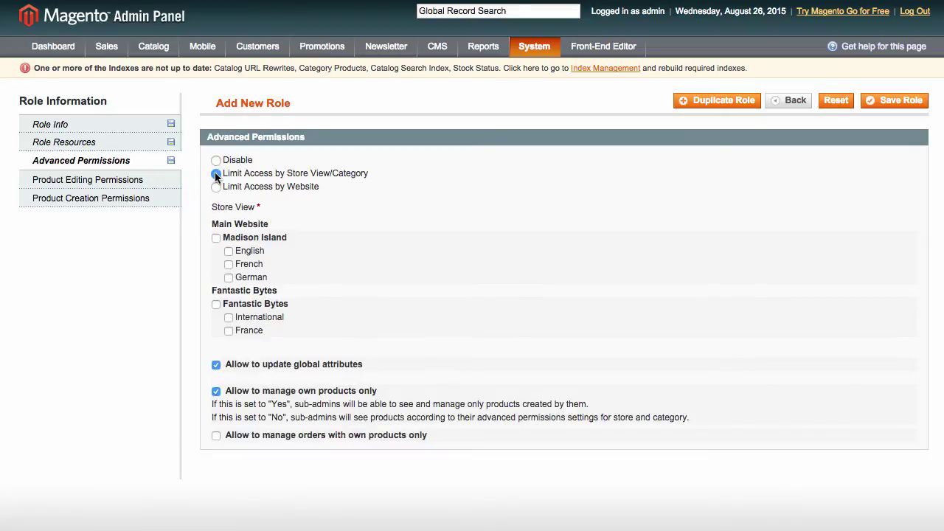
pyautogui.click(229, 330)
pyautogui.click(362, 334)
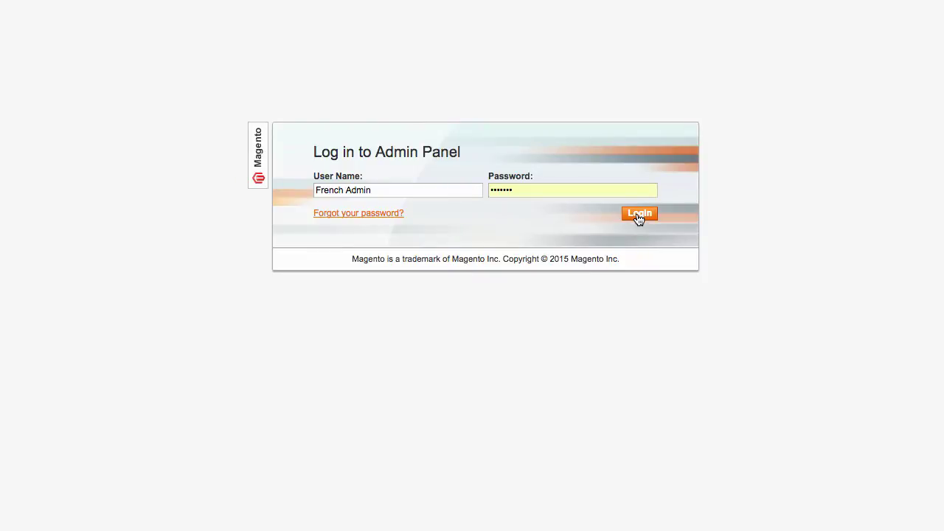
# Step: Log in as the French sub-admin and confirm France is the available store view
pyautogui.click(639, 215)
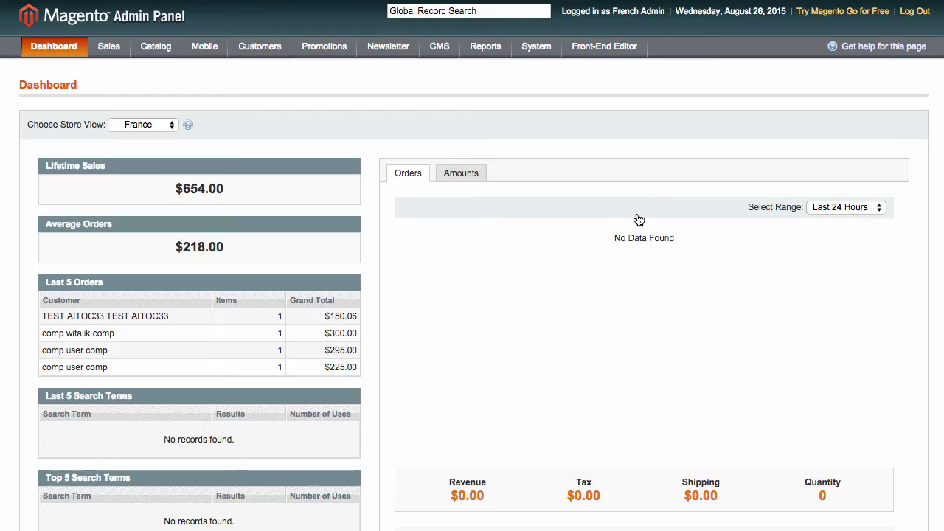
pyautogui.click(172, 129)
pyautogui.click(171, 127)
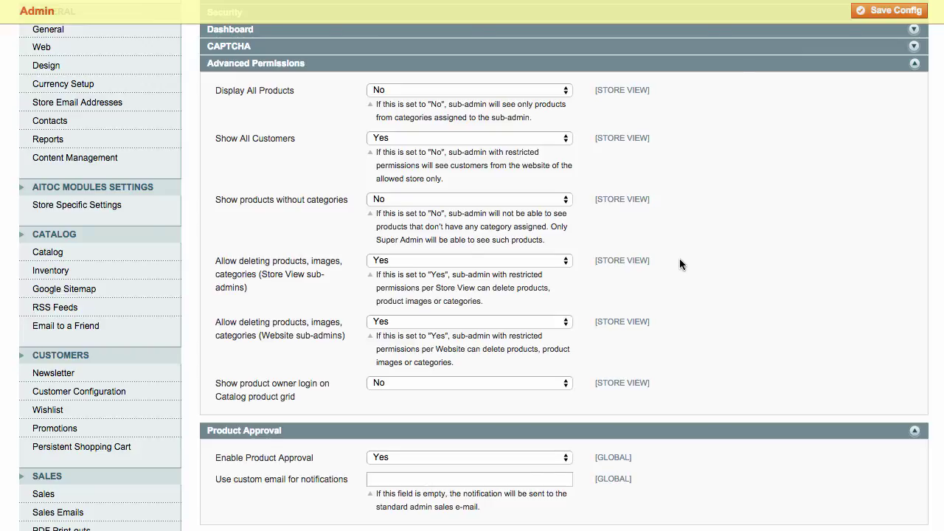
# Step: Set Display All Products to Yes, then review the Product and Category Approval settings below
pyautogui.click(563, 92)
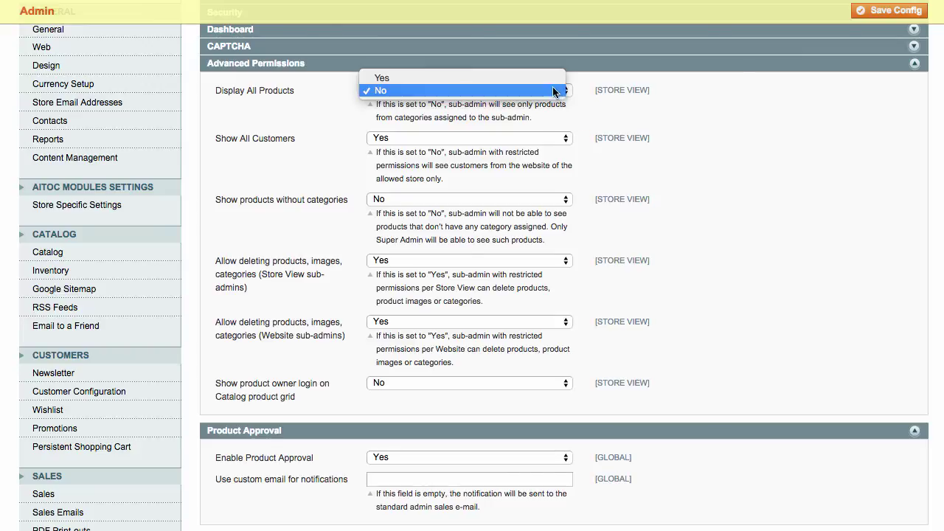
pyautogui.click(551, 78)
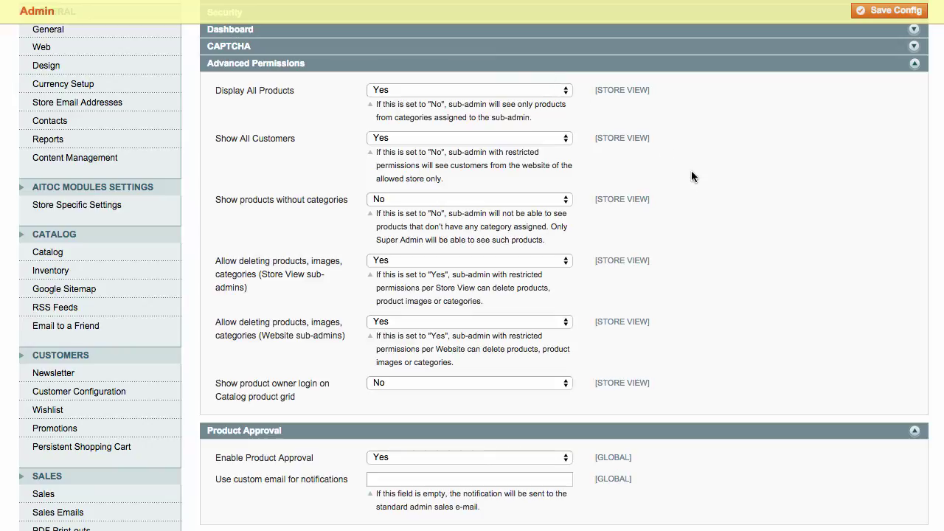
pyautogui.scroll(-2, 736, 381)
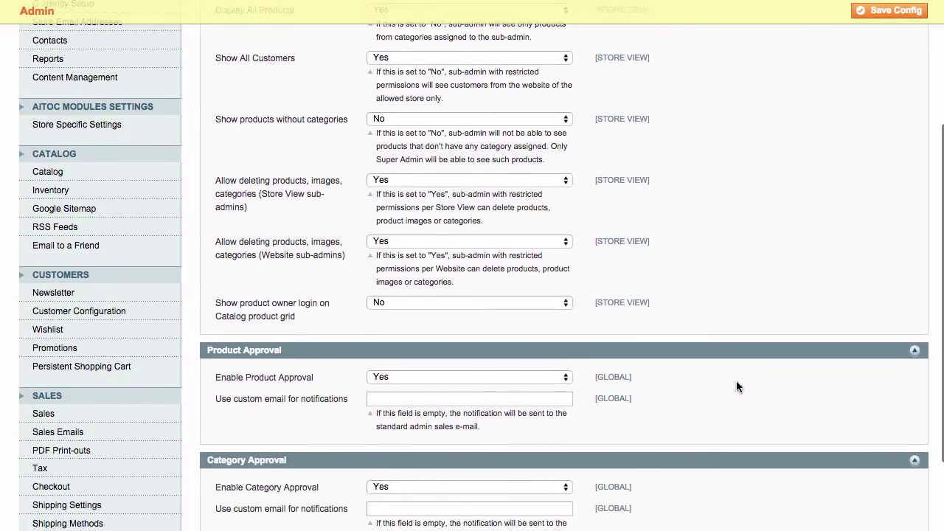
pyautogui.scroll(-3, 736, 380)
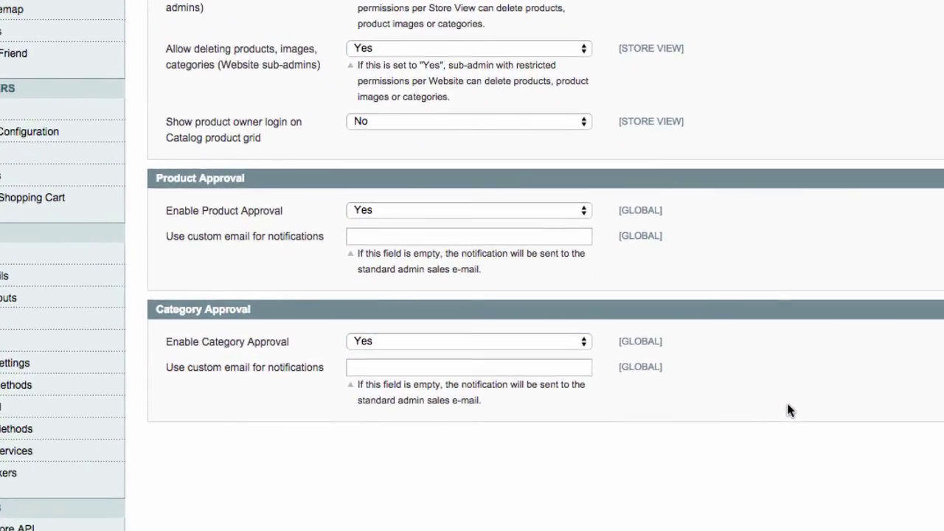